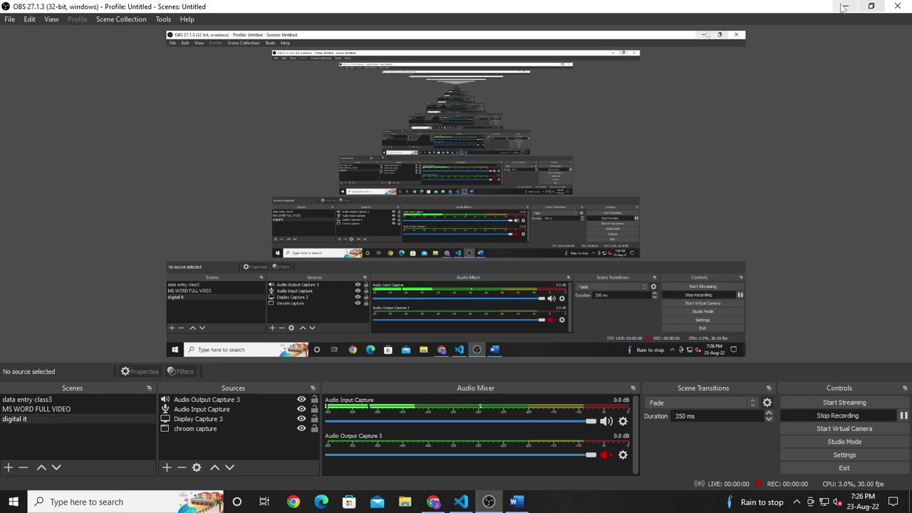
Step: Minimise the OBS Studio recorder to reveal the Windows desktop
{"action": "left_click", "coordinate": [845, 7]}
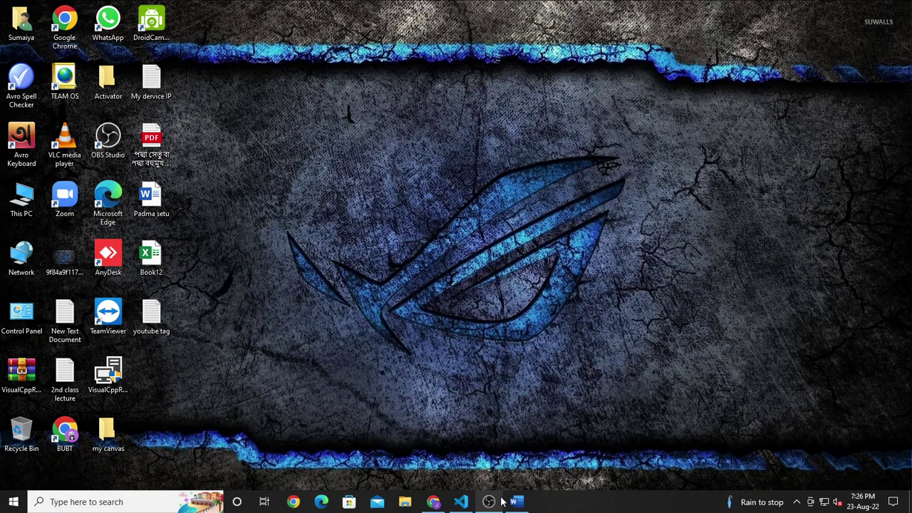
Step: Bring Word back and type 'Teh' on a new line below the 'Autocorrection Features' heading
{"action": "left_click", "coordinate": [526, 493]}
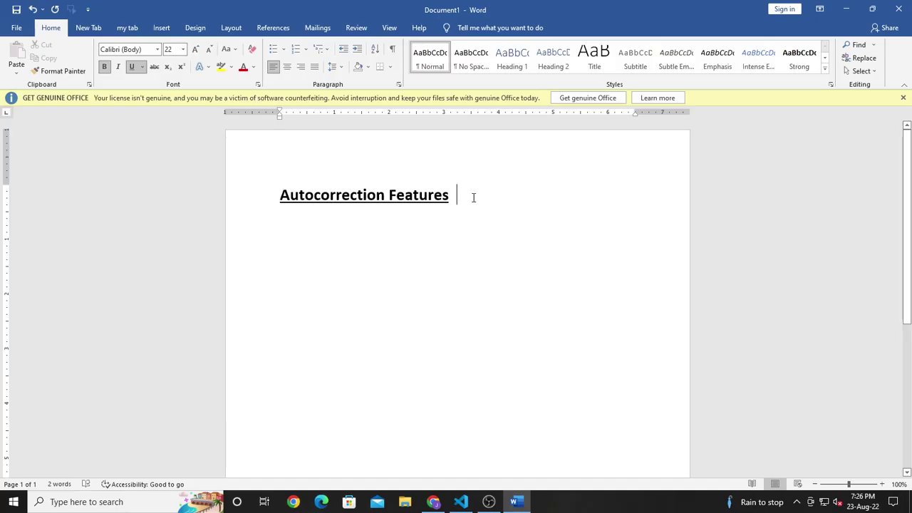
{"action": "left_click_drag", "start_coordinate": [473, 198], "coordinate": [434, 198]}
{"action": "left_click", "coordinate": [258, 204]}
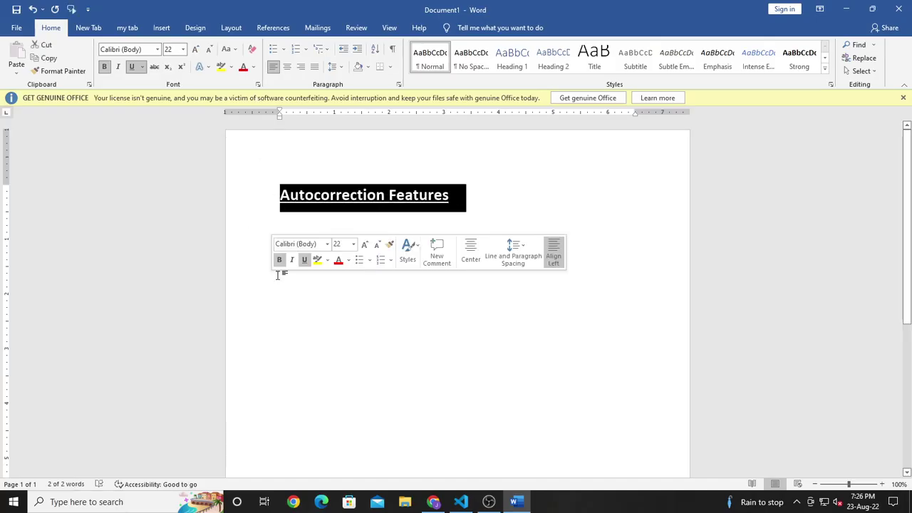
{"action": "left_click", "coordinate": [306, 278]}
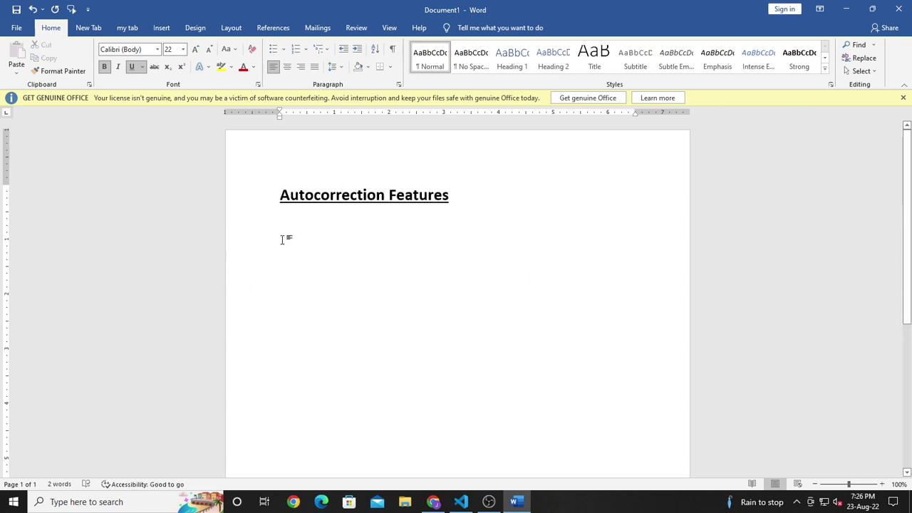
{"action": "left_click", "coordinate": [476, 202]}
{"action": "key", "text": "Return"}
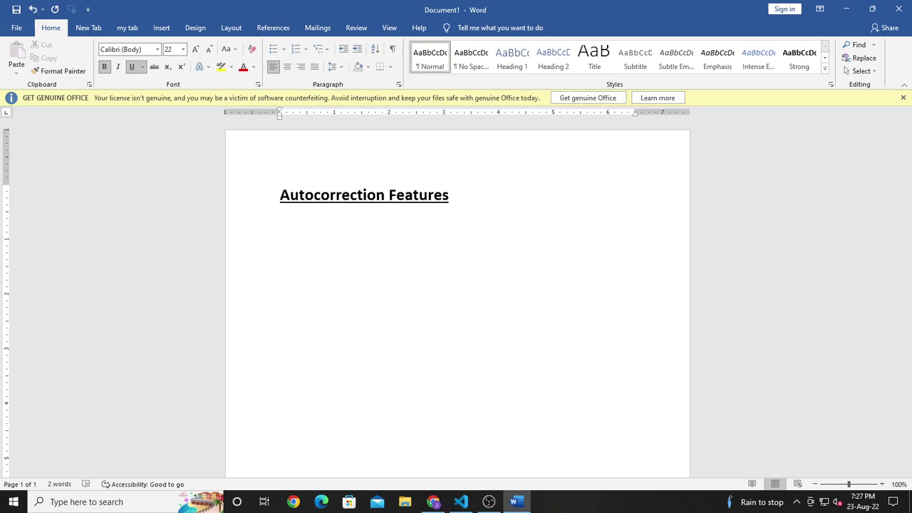
{"action": "type", "text": "T"}
{"action": "type", "text": "eh"}
Step: Delete and retype 'Teh' so AutoCorrect turns it into 'The', then add an empty line
{"action": "left_click_drag", "start_coordinate": [306, 223], "coordinate": [271, 228]}
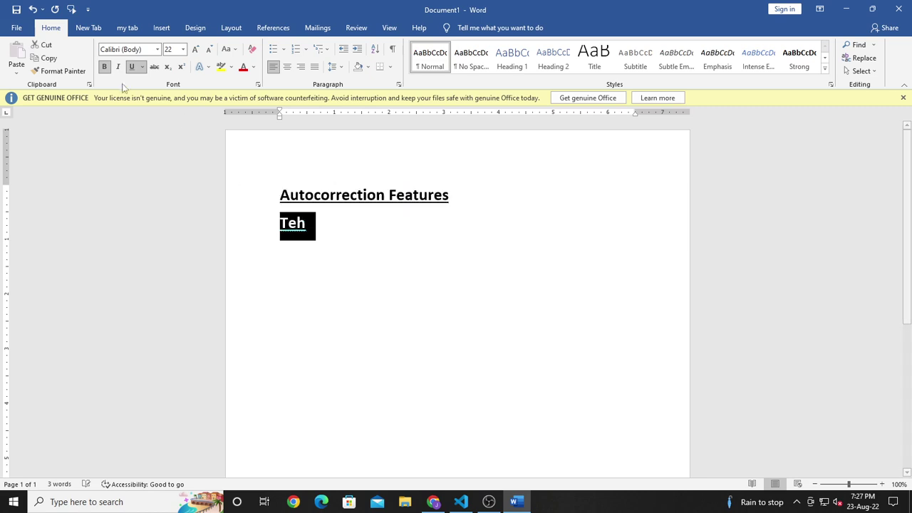
{"action": "left_click", "coordinate": [327, 225]}
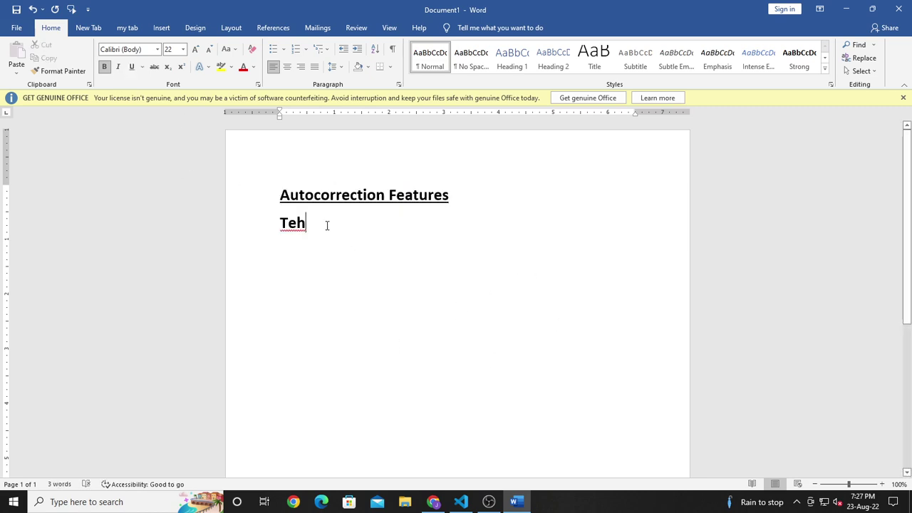
{"action": "left_click_drag", "start_coordinate": [327, 225], "coordinate": [272, 222]}
{"action": "key", "text": "BackSpace"}
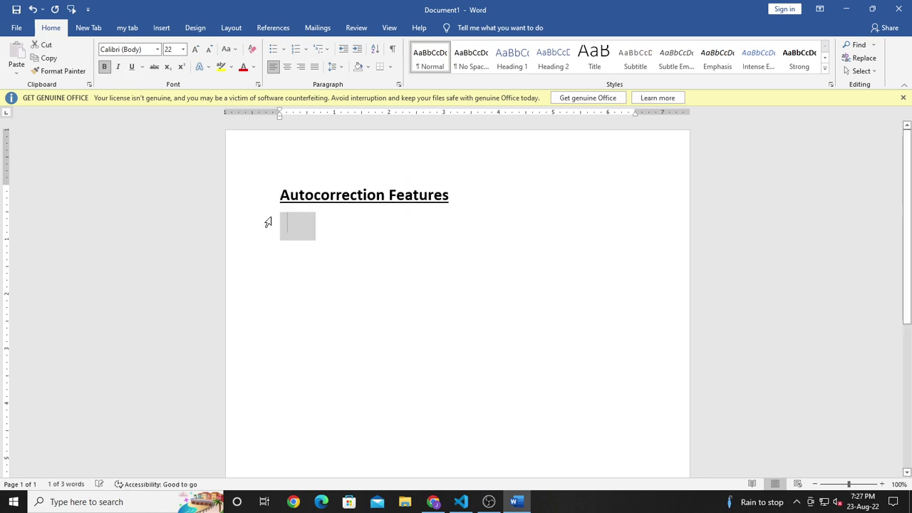
{"action": "type", "text": "T"}
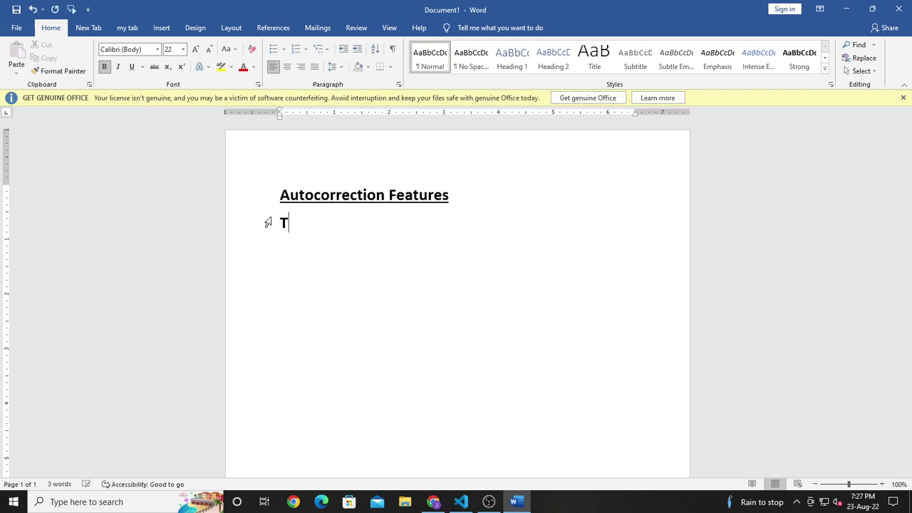
{"action": "type", "text": "eh"}
{"action": "key", "text": "Return"}
{"action": "left_click_drag", "start_coordinate": [316, 219], "coordinate": [266, 237]}
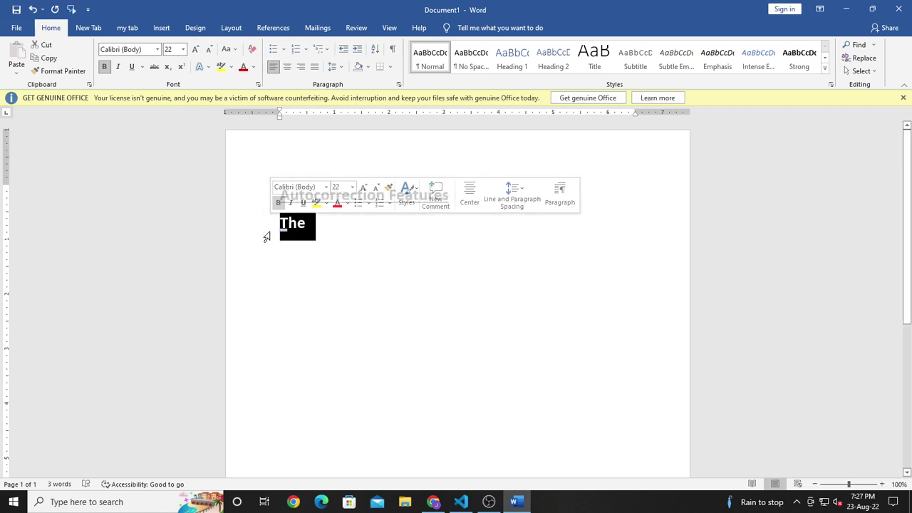
{"action": "left_click", "coordinate": [352, 244]}
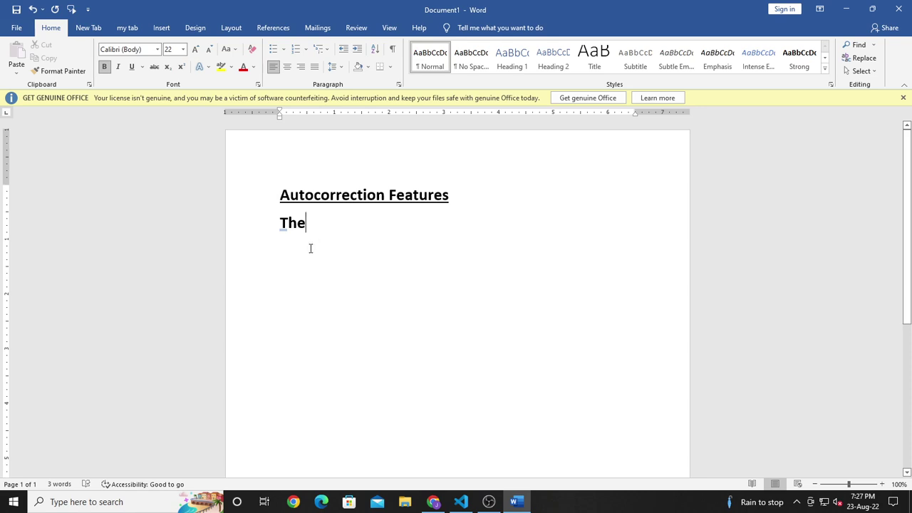
{"action": "key", "text": "Return"}
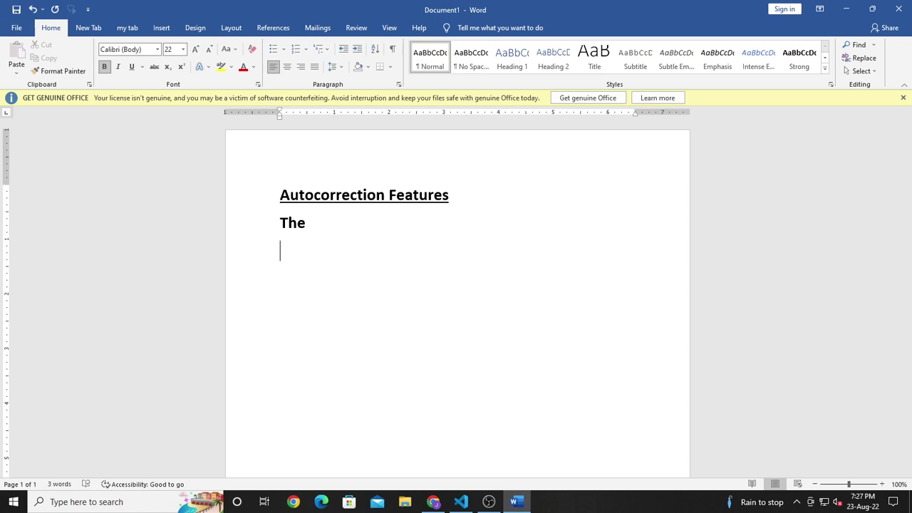
Step: Type the misspelled word 'Advantege' on the empty line and start a new line below it
{"action": "type", "text": "A"}
{"action": "type", "text": "dvan"}
{"action": "type", "text": "t"}
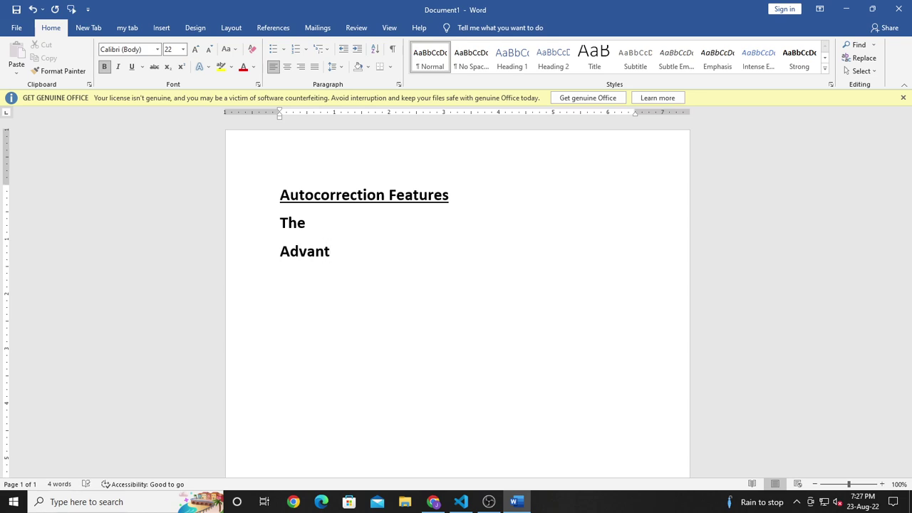
{"action": "type", "text": "eg"}
{"action": "type", "text": "e"}
{"action": "key", "text": "Return"}
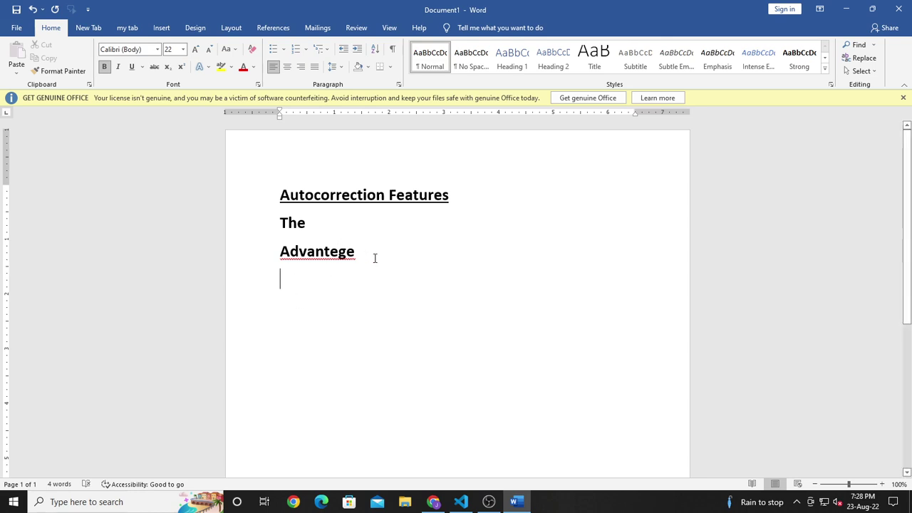
{"action": "left_click_drag", "start_coordinate": [355, 251], "coordinate": [273, 253]}
{"action": "left_click", "coordinate": [366, 285]}
Step: Type '(c)' on the next line, then undo and erase it so the line is empty again
{"action": "type", "text": "(c"}
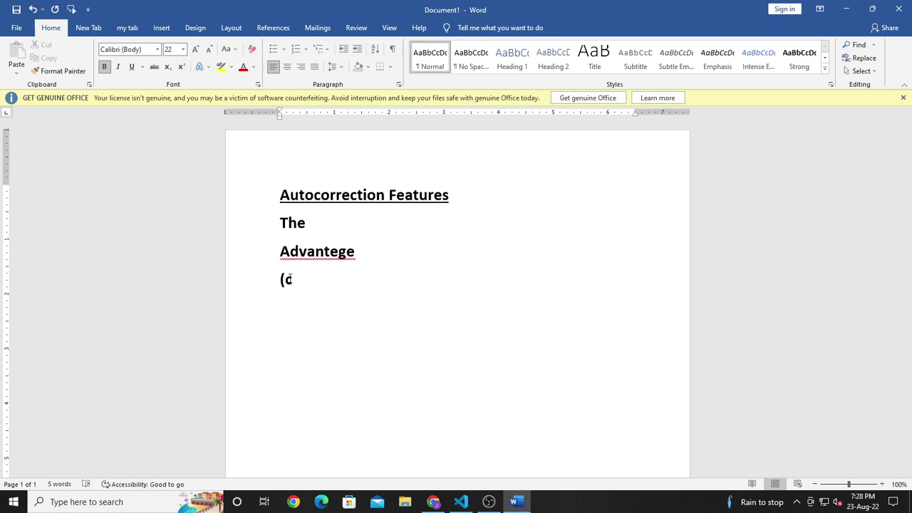
{"action": "type", "text": ")"}
{"action": "key", "text": "Return"}
{"action": "key", "text": "ctrl+z"}
{"action": "key", "text": "ctrl+z"}
{"action": "key", "text": "Return"}
{"action": "key", "text": "Return"}
{"action": "key", "text": "BackSpace"}
{"action": "key", "text": "BackSpace"}
{"action": "key", "text": "BackSpace"}
{"action": "type", "text": "9"}
{"action": "key", "text": "BackSpace"}
{"action": "left_click", "coordinate": [246, 221]}
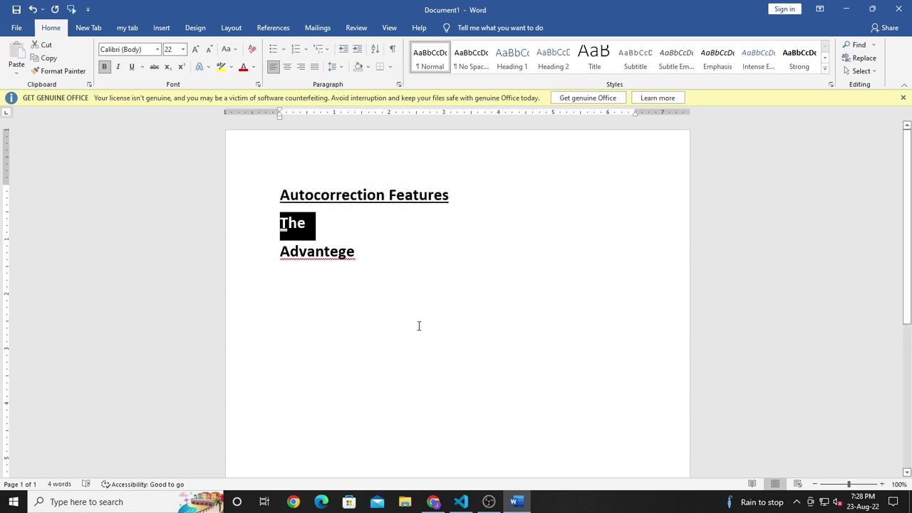
{"action": "left_click", "coordinate": [363, 255], "text": "shift"}
{"action": "left_click", "coordinate": [453, 356]}
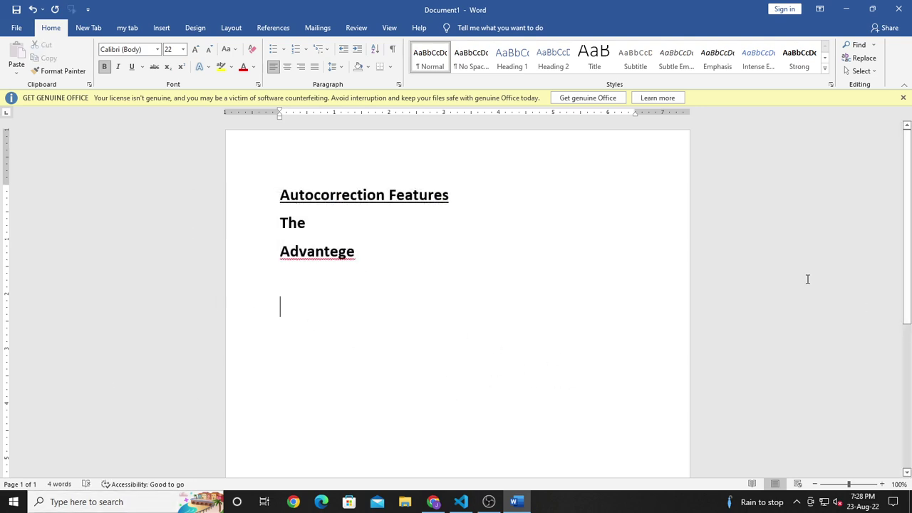
Step: Open AutoCorrect Options from File > Options > Proofing
{"action": "left_click", "coordinate": [4, 28]}
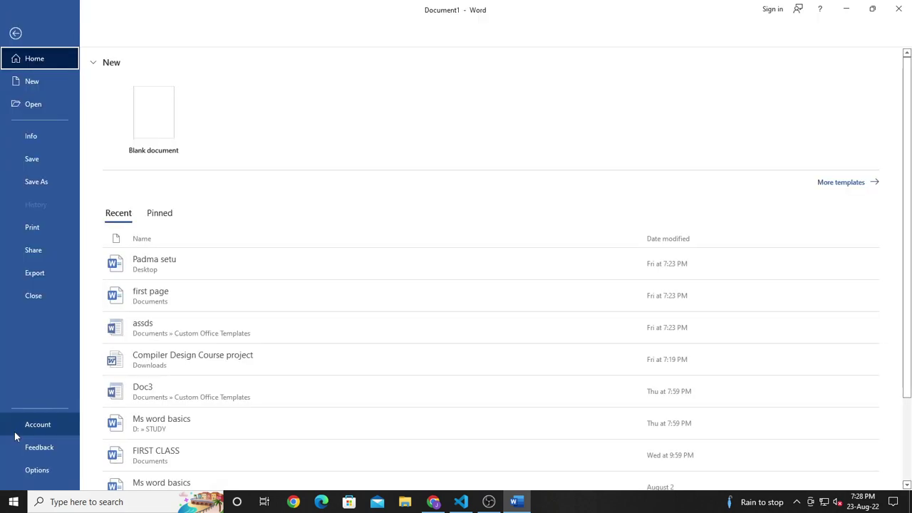
{"action": "left_click", "coordinate": [50, 473]}
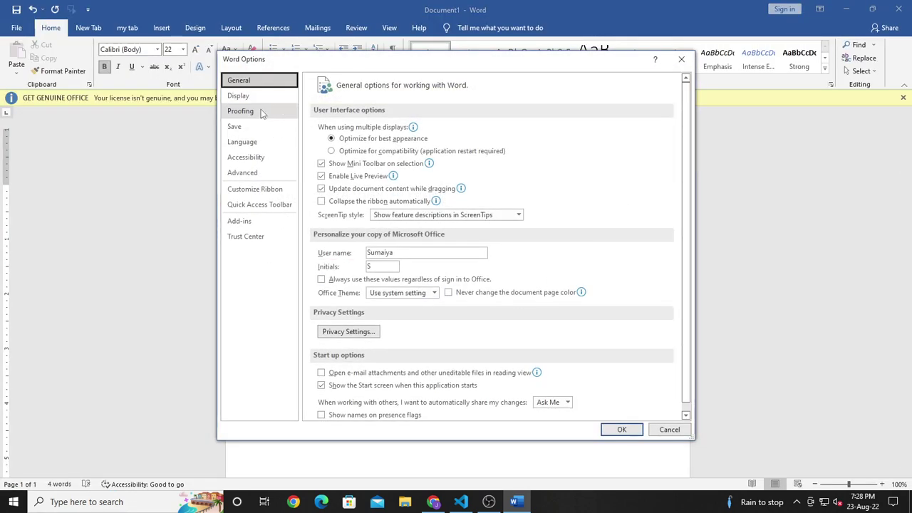
{"action": "left_click", "coordinate": [255, 113]}
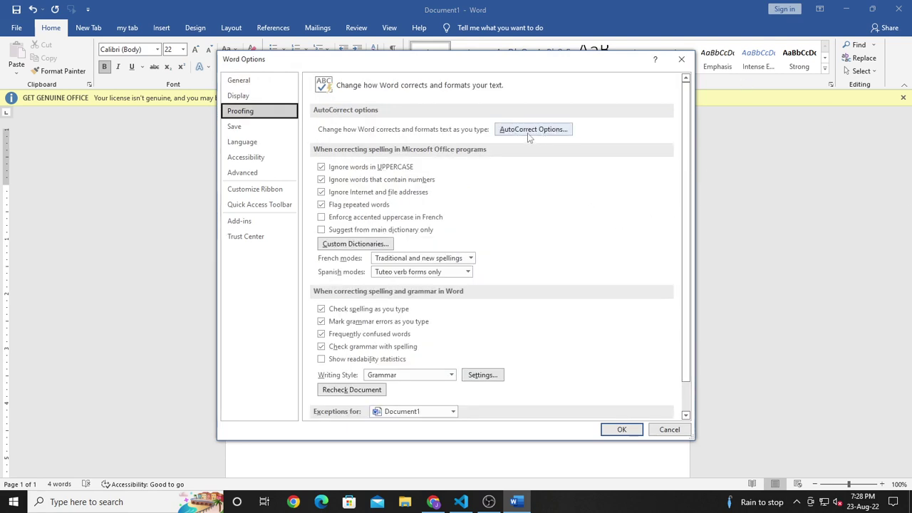
{"action": "mouse_move", "coordinate": [581, 62]}
{"action": "left_mouse_down"}
{"action": "mouse_move", "coordinate": [727, 349]}
{"action": "mouse_move", "coordinate": [744, 237]}
{"action": "left_mouse_up"}
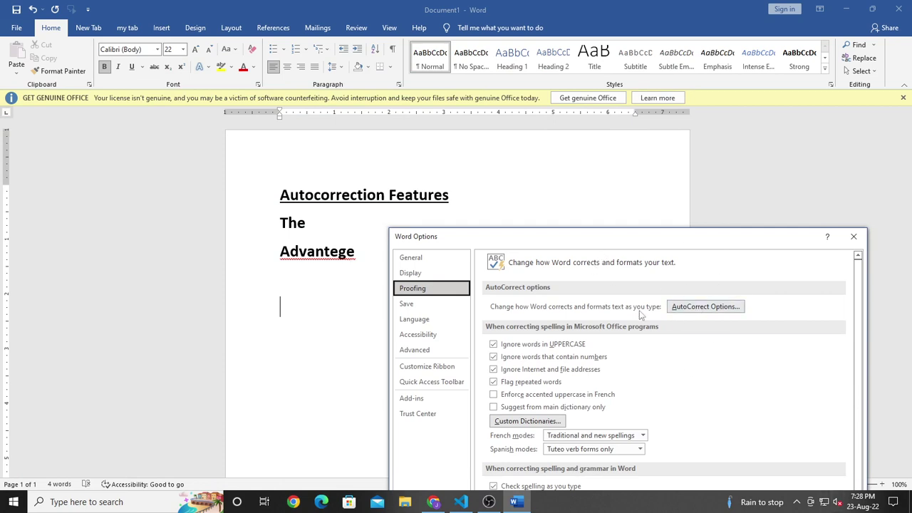
{"action": "left_click_drag", "start_coordinate": [600, 243], "coordinate": [530, 30]}
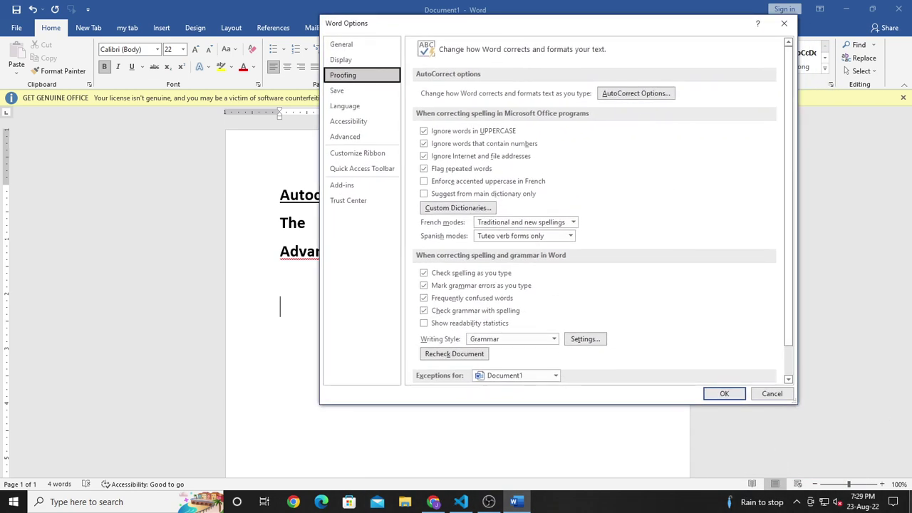
{"action": "left_click", "coordinate": [624, 99]}
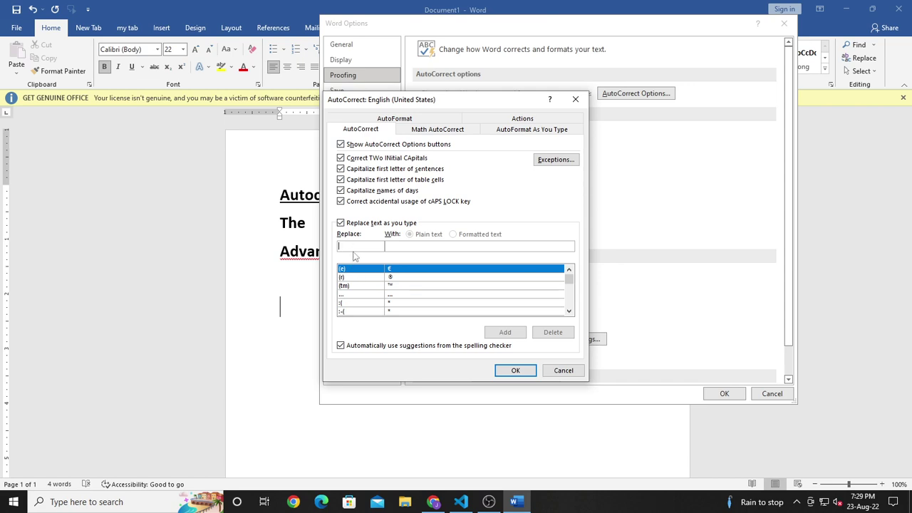
Step: Type 'Teh' in the Replace box, then clear it and close the AutoCorrect dialog without adding anything
{"action": "type", "text": "T"}
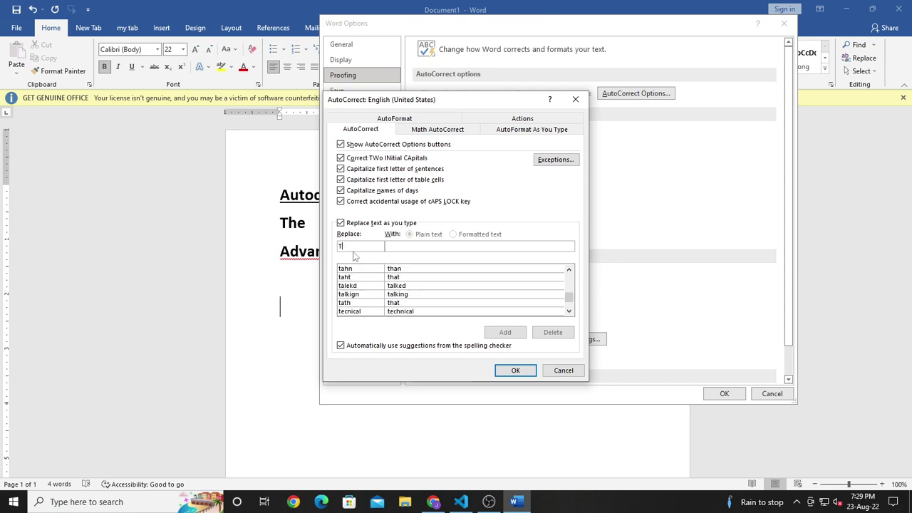
{"action": "type", "text": "eh"}
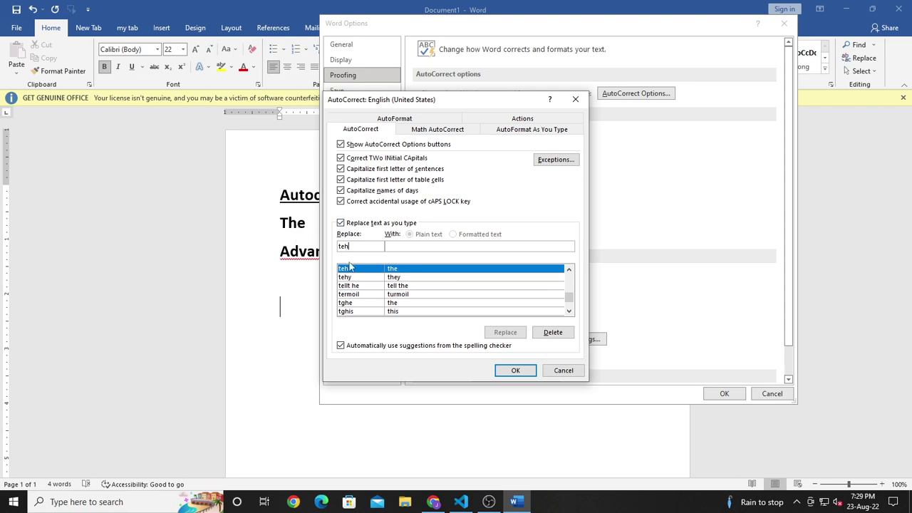
{"action": "key", "text": "BackSpace"}
{"action": "key", "text": "BackSpace"}
{"action": "key", "text": "BackSpace"}
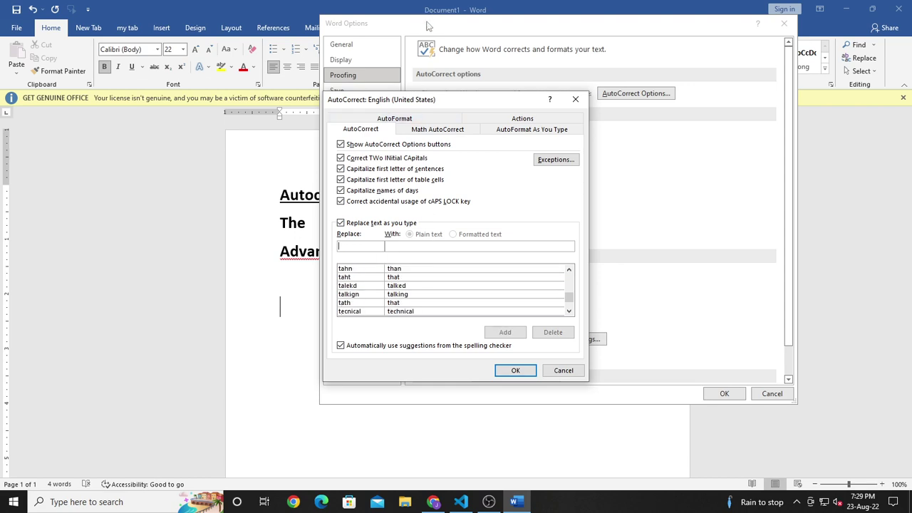
{"action": "left_click_drag", "start_coordinate": [516, 97], "coordinate": [608, 118]}
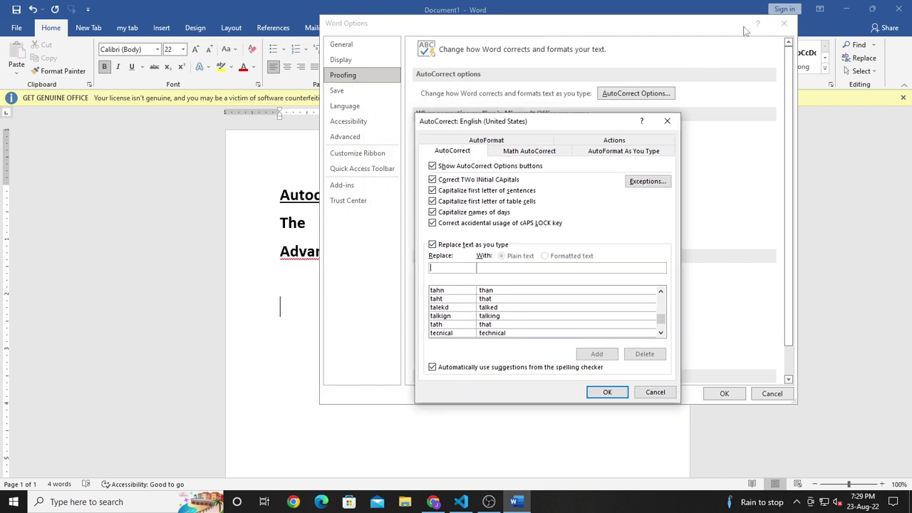
{"action": "left_click", "coordinate": [667, 121]}
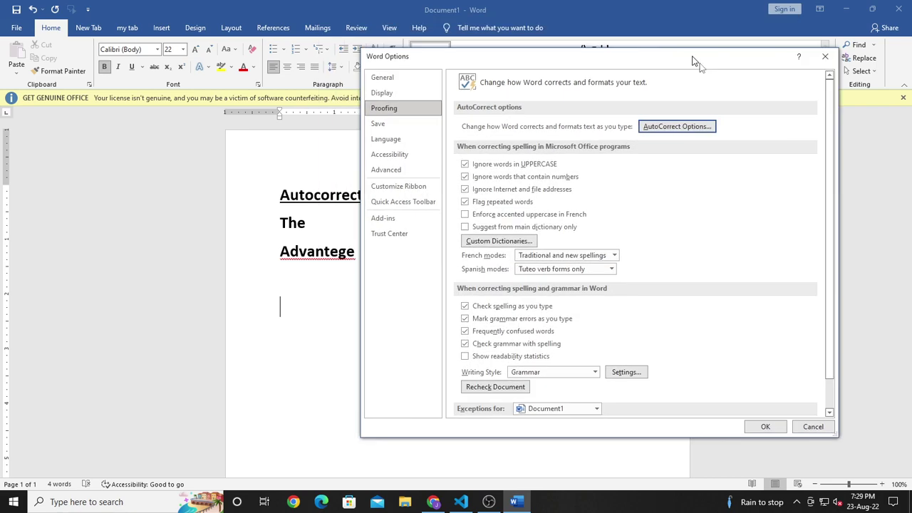
{"action": "left_click_drag", "start_coordinate": [689, 42], "coordinate": [788, 103]}
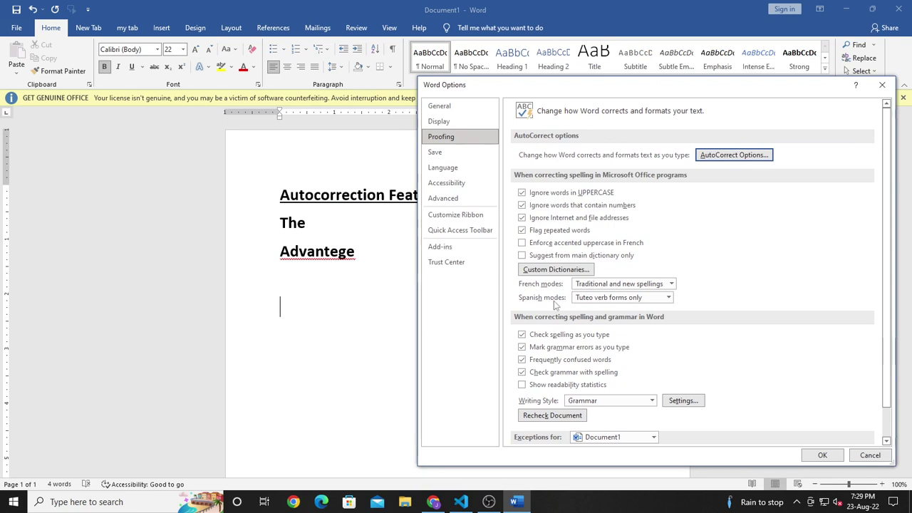
Step: Reopen AutoCorrect and add an entry replacing 'advantege' with 'Advantage'
{"action": "left_click", "coordinate": [734, 155]}
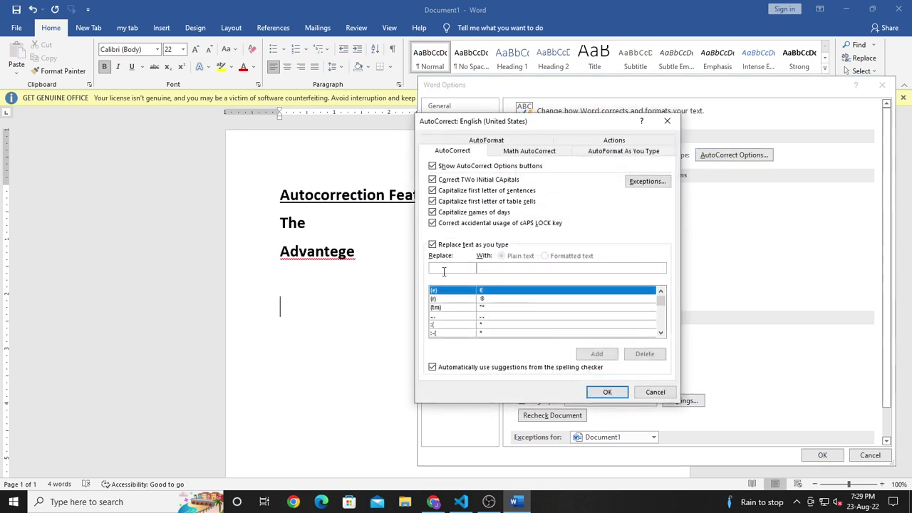
{"action": "type", "text": "A"}
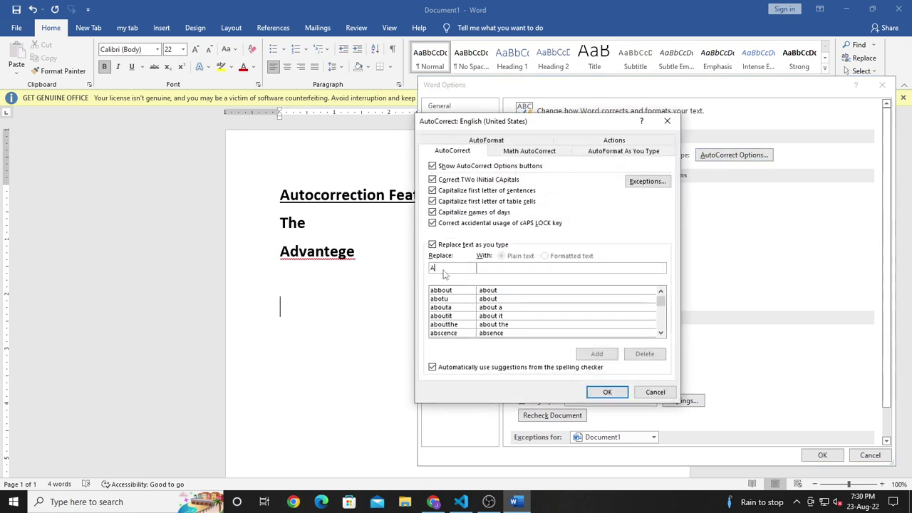
{"action": "type", "text": "DVAN"}
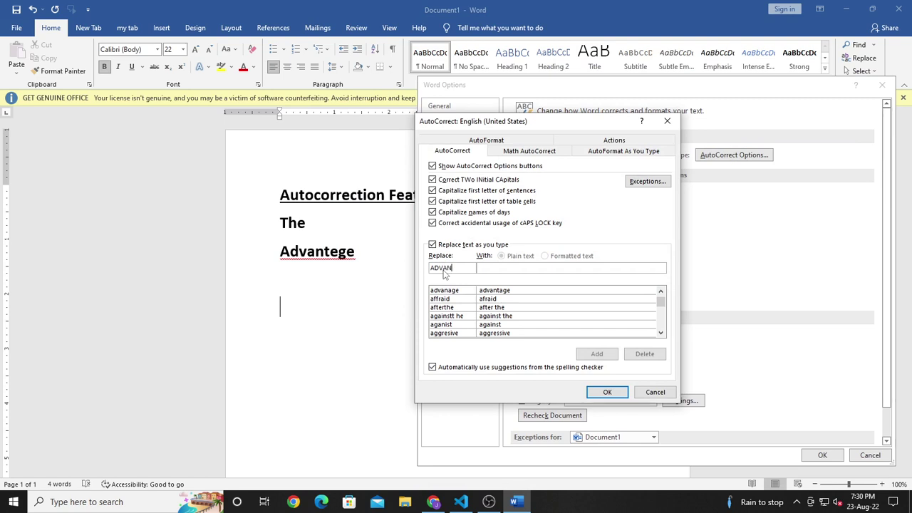
{"action": "type", "text": "TEGE"}
{"action": "key", "text": "BackSpace"}
{"action": "key", "text": "BackSpace"}
{"action": "key", "text": "BackSpace"}
{"action": "key", "text": "BackSpace"}
{"action": "key", "text": "BackSpace"}
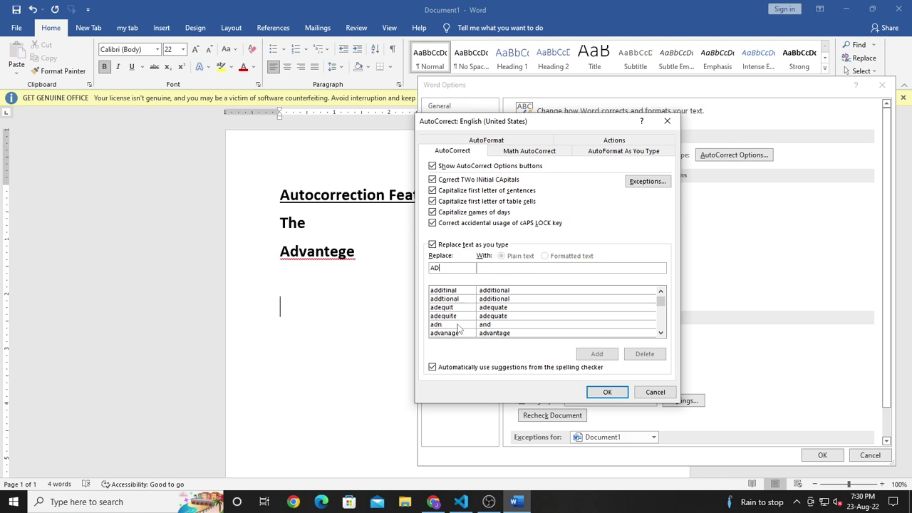
{"action": "key", "text": "BackSpace"}
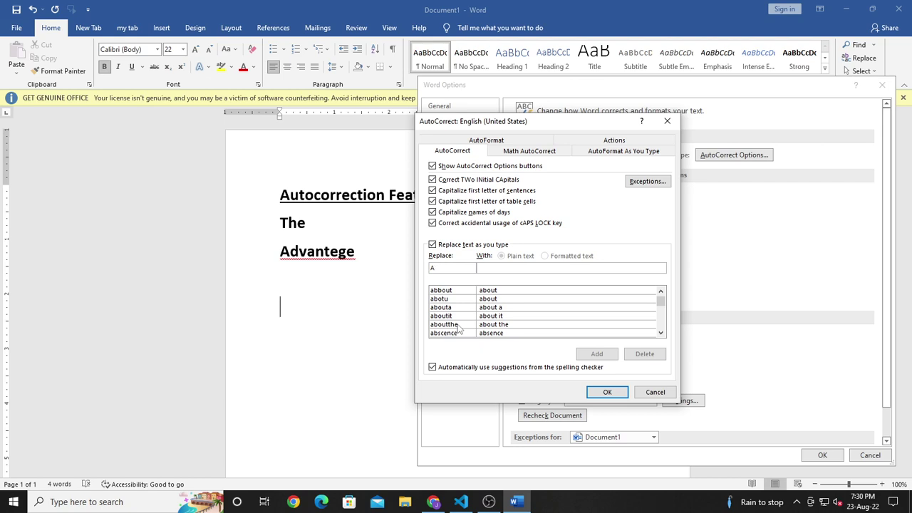
{"action": "key", "text": "BackSpace"}
{"action": "type", "text": "ad"}
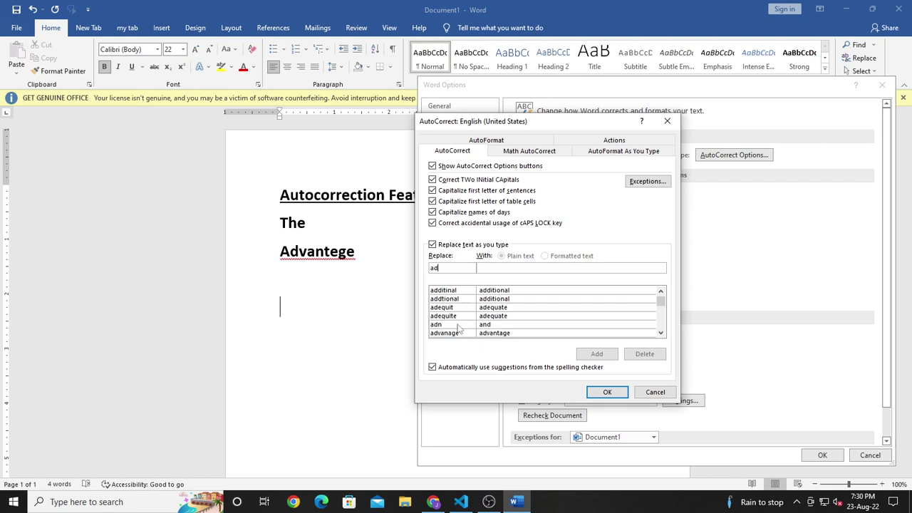
{"action": "type", "text": "vantege"}
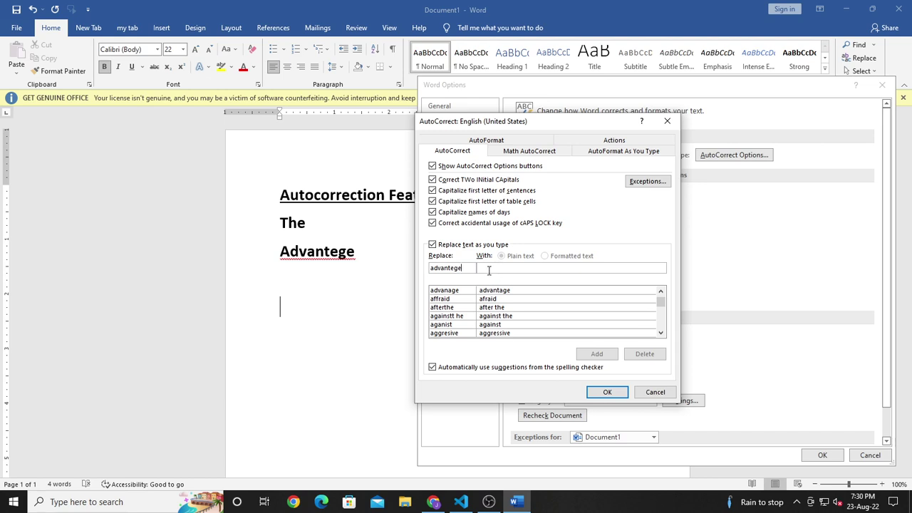
{"action": "left_click", "coordinate": [486, 269]}
{"action": "type", "text": "Ad"}
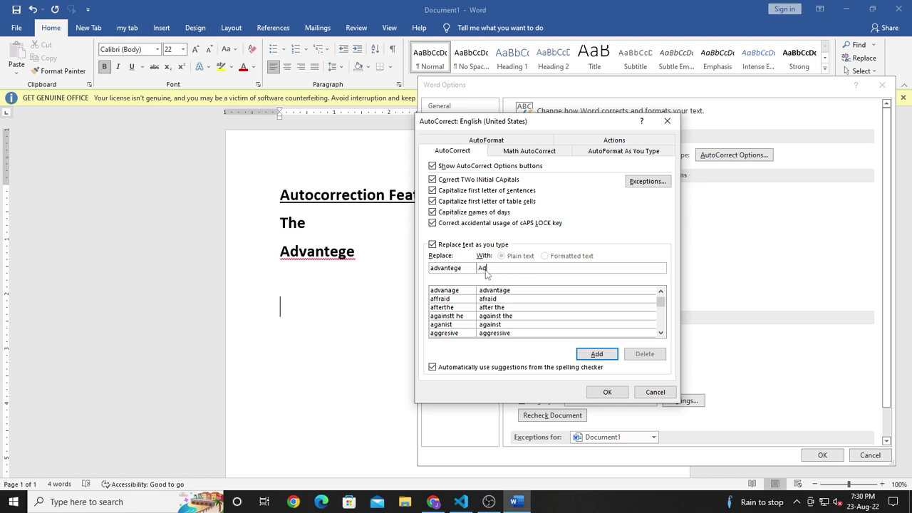
{"action": "type", "text": "vanta"}
{"action": "type", "text": "ge"}
{"action": "left_click", "coordinate": [597, 354]}
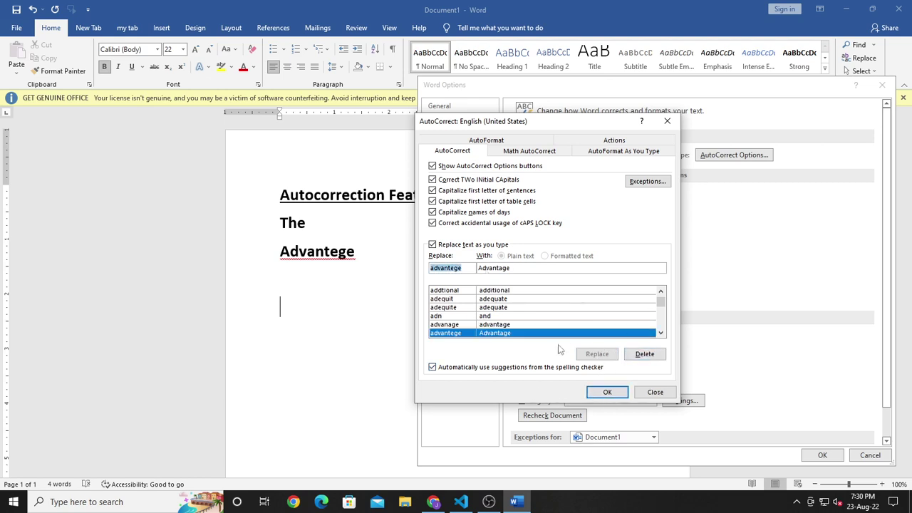
Step: Close both dialogs and type 'advantege' on a new line, which autocorrects to 'Advantage'
{"action": "left_click", "coordinate": [608, 392]}
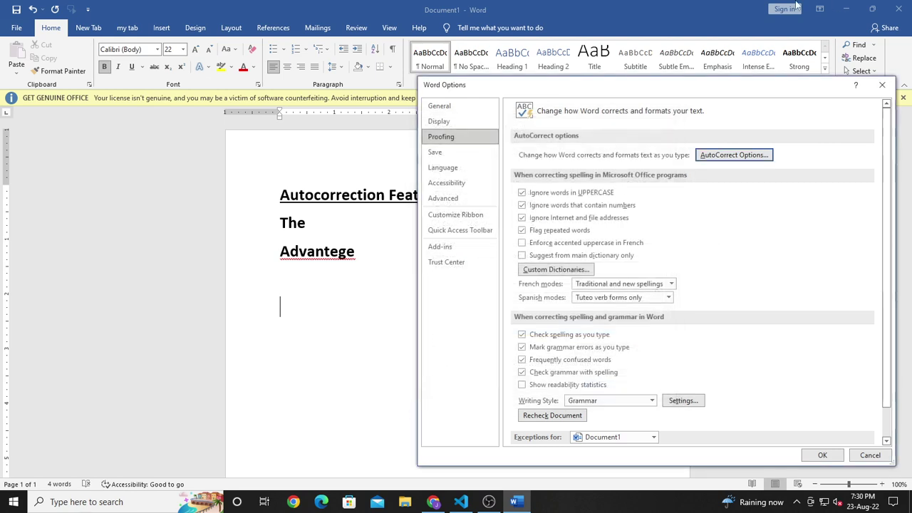
{"action": "left_click", "coordinate": [882, 85]}
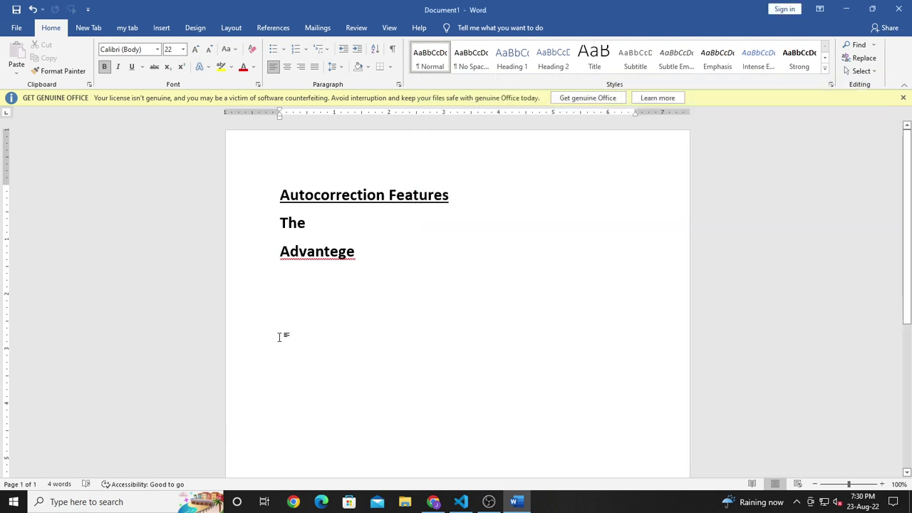
{"action": "type", "text": "a"}
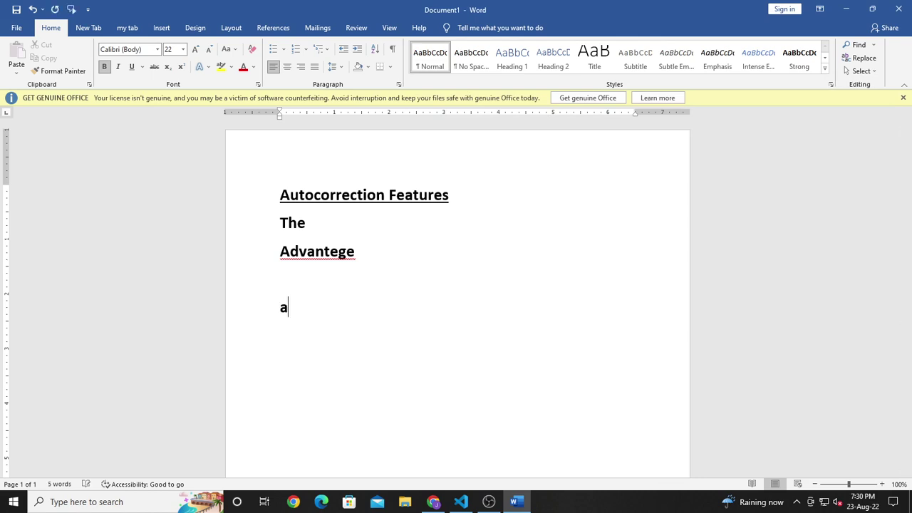
{"action": "type", "text": "Adv"}
{"action": "type", "text": "anteg"}
{"action": "type", "text": "e"}
{"action": "key", "text": "Return"}
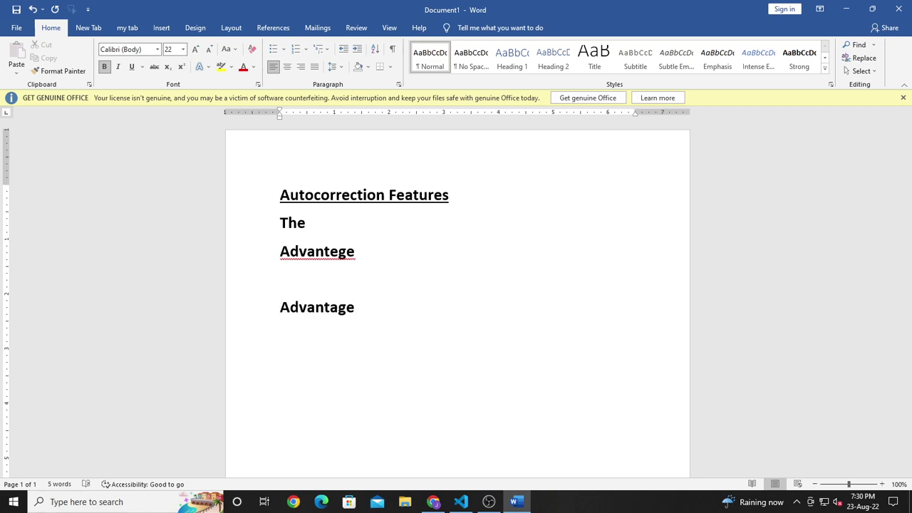
{"action": "left_click_drag", "start_coordinate": [369, 312], "coordinate": [229, 306]}
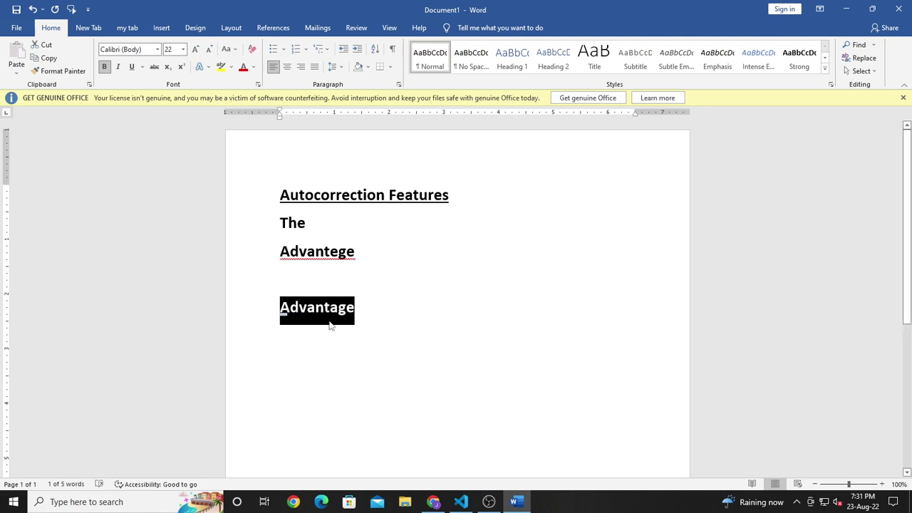
{"action": "left_click", "coordinate": [440, 389]}
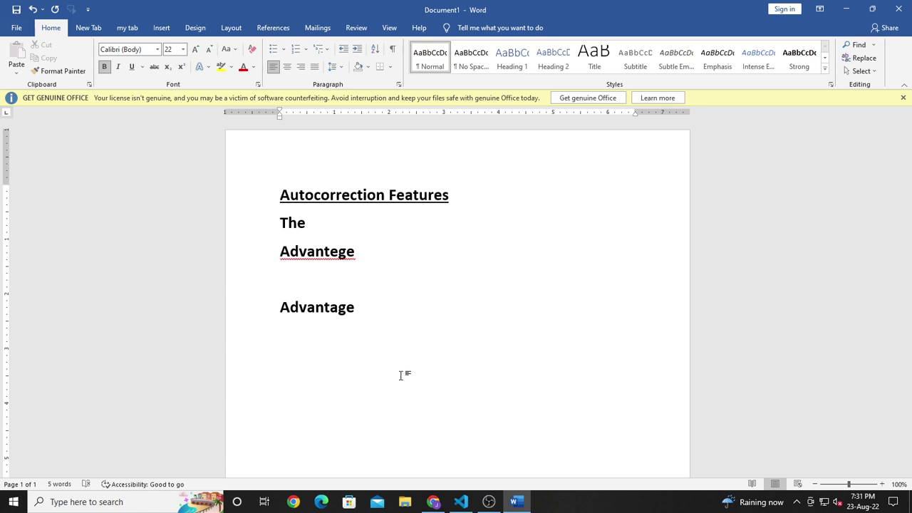
Step: Change the third-line 'Advantege' to 'Advantage' using the right-click spelling suggestion
{"action": "right_click", "coordinate": [319, 257]}
{"action": "key", "text": "Escape"}
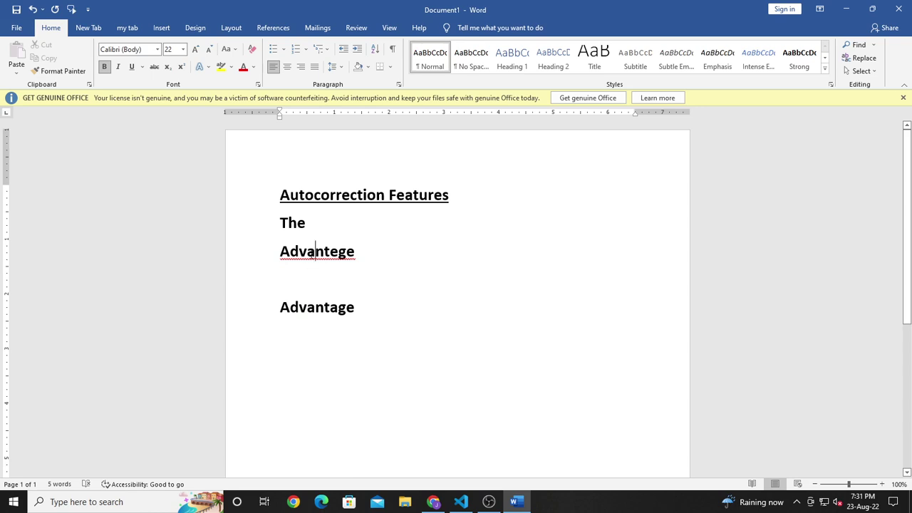
{"action": "right_click", "coordinate": [316, 256]}
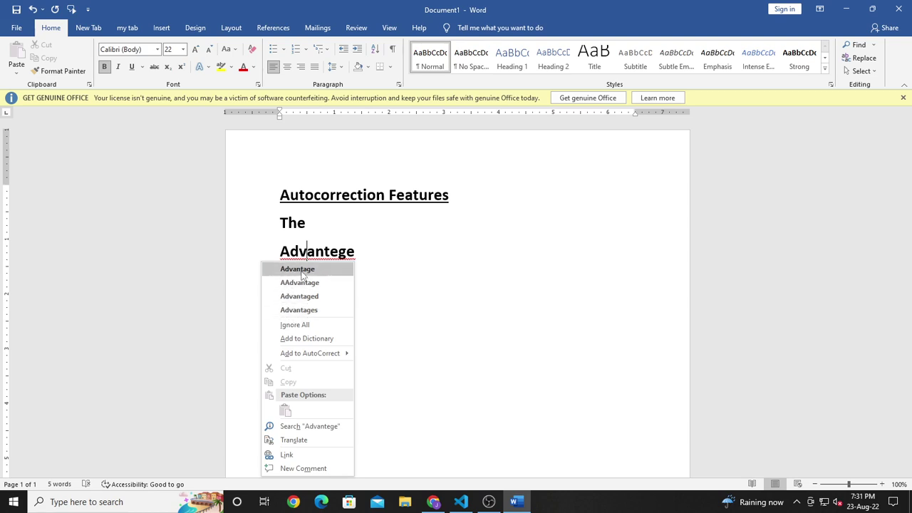
{"action": "left_click", "coordinate": [302, 274]}
{"action": "left_click", "coordinate": [264, 254]}
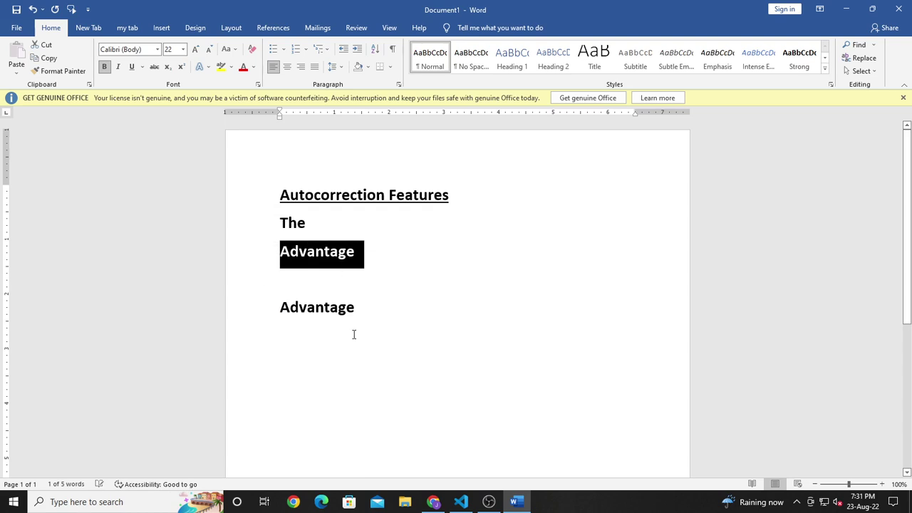